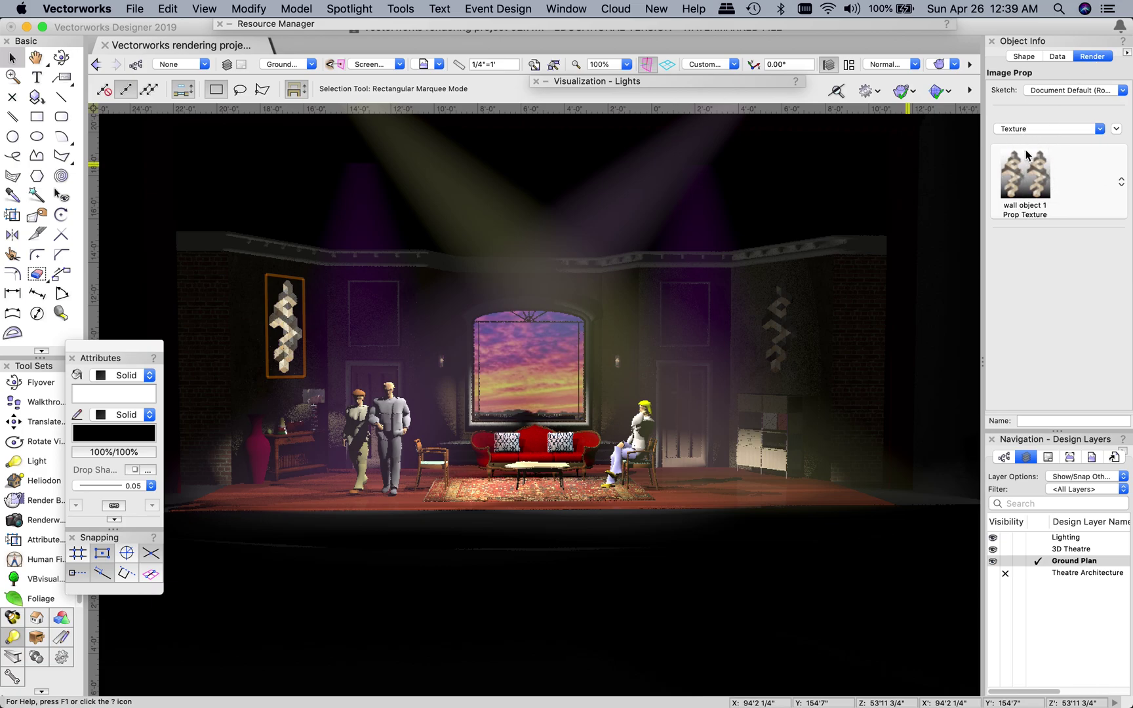
Open the edit commands for the left wall art's 'wall object 1 Prop Texture' in the Render tab.
left_click(1116, 130)
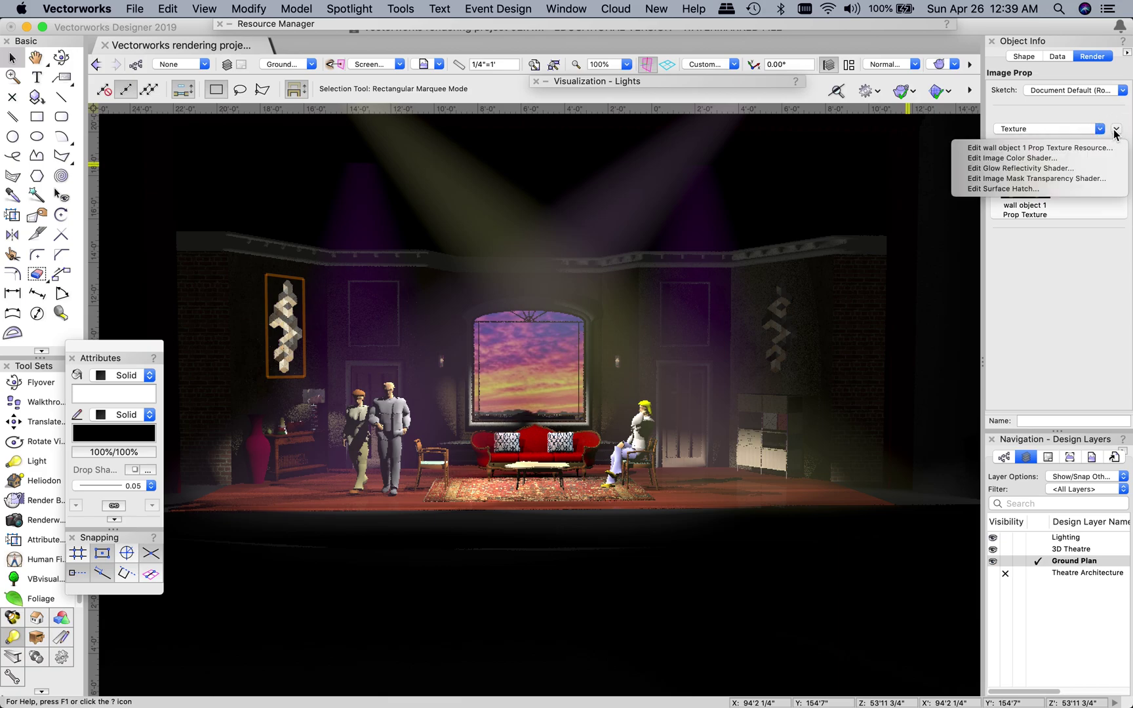
Lower the Glow reflectivity brightness of 'wall object 1 Prop Texture' to 40 and apply it.
left_click(994, 149)
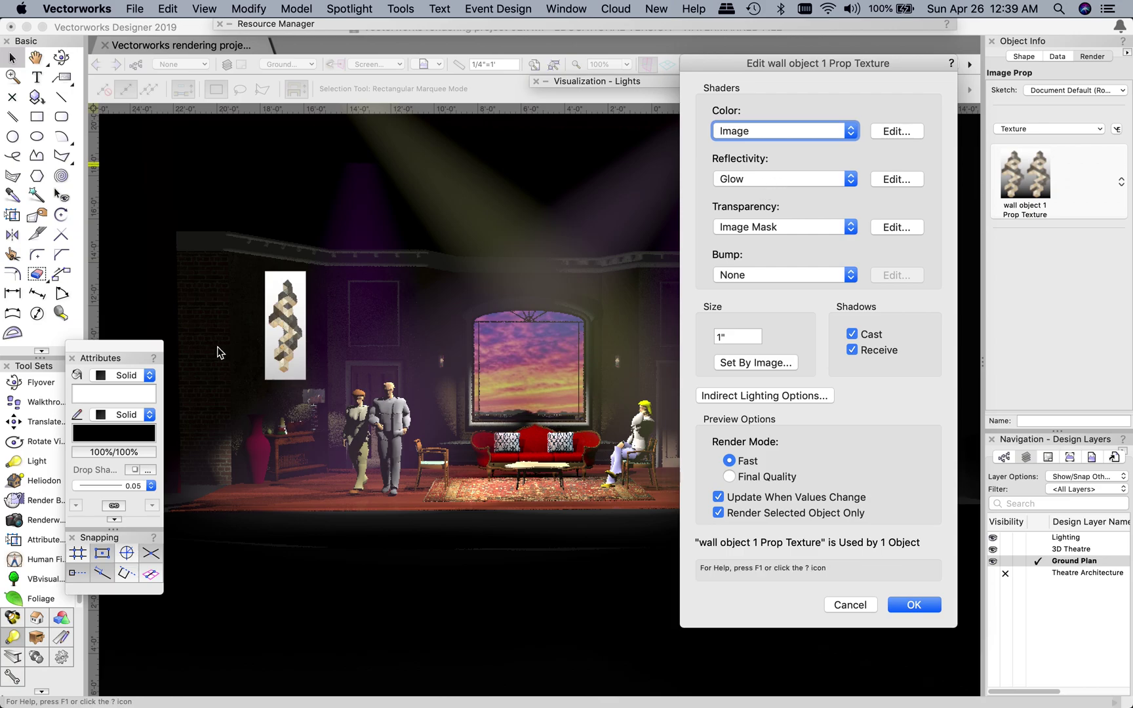
left_click(762, 180)
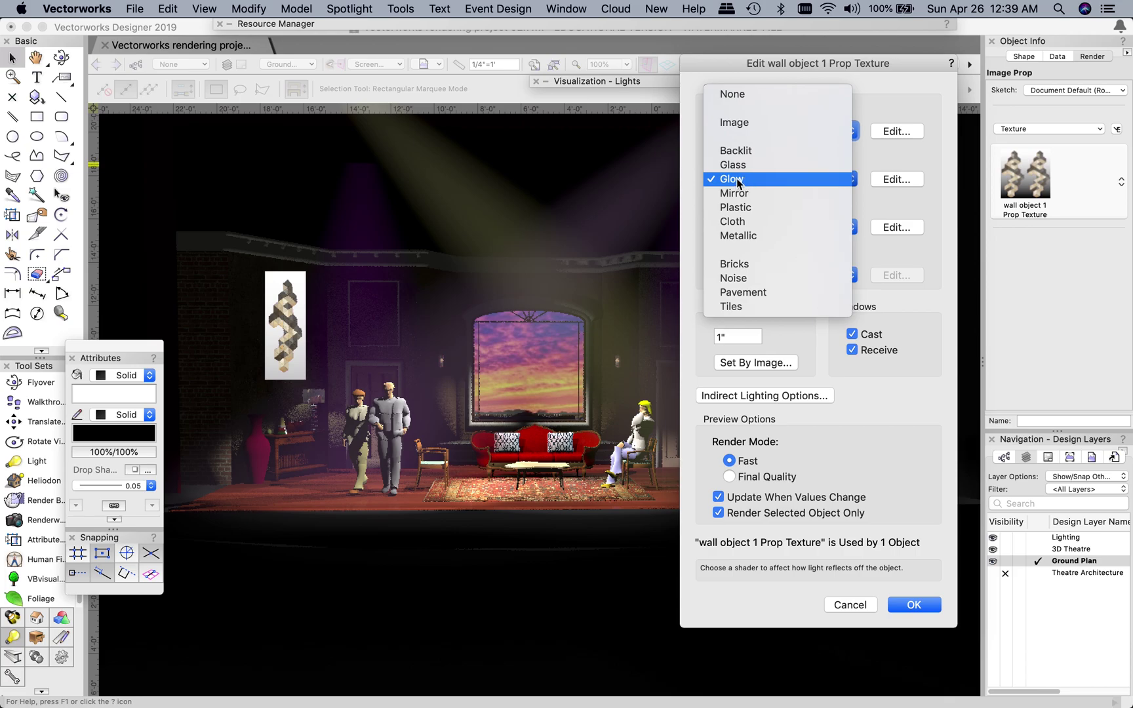
left_click(732, 179)
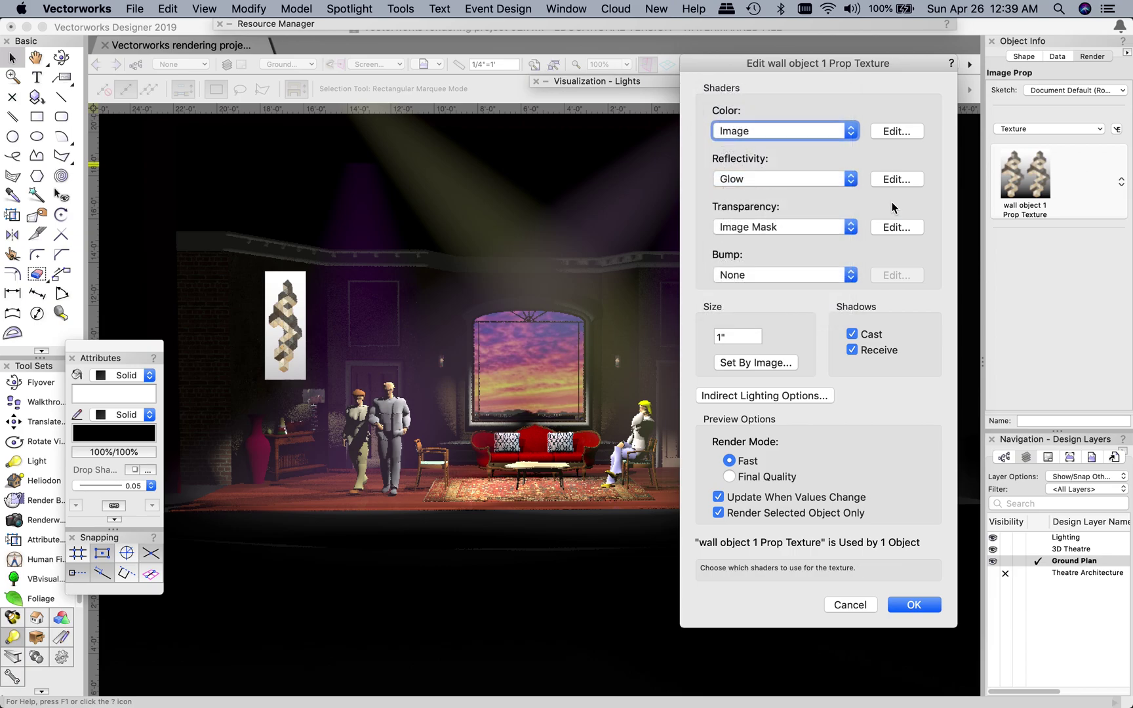
left_click(894, 178)
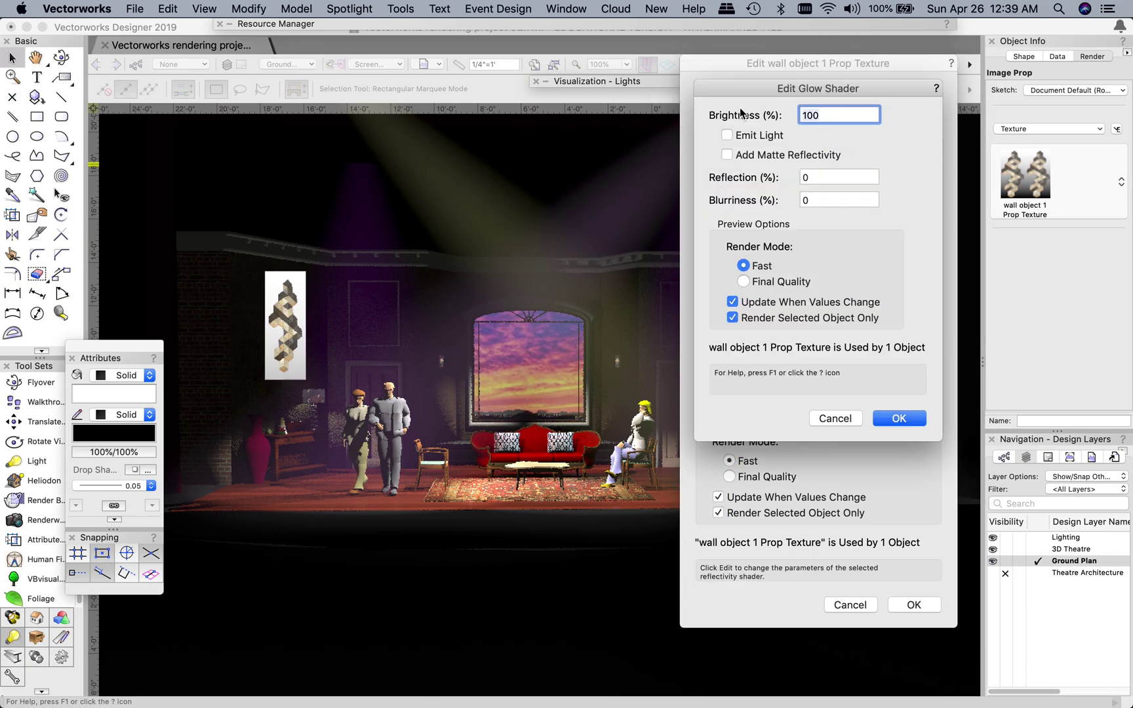
double_click(828, 115)
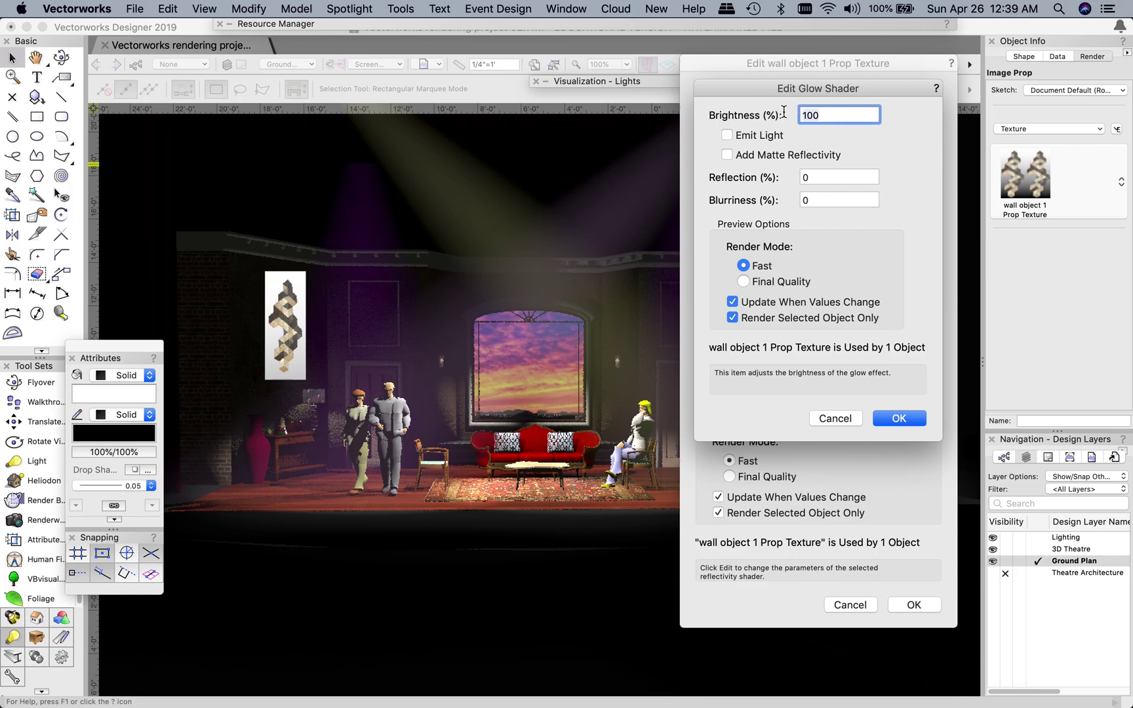
type("40")
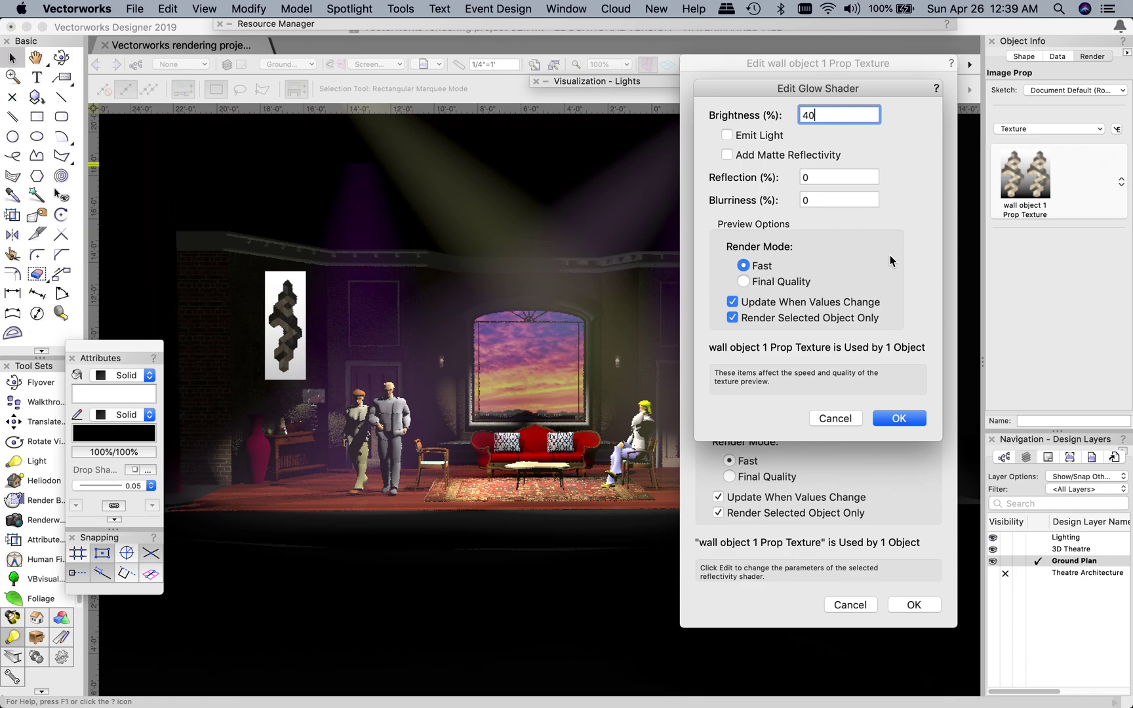
left_click(899, 419)
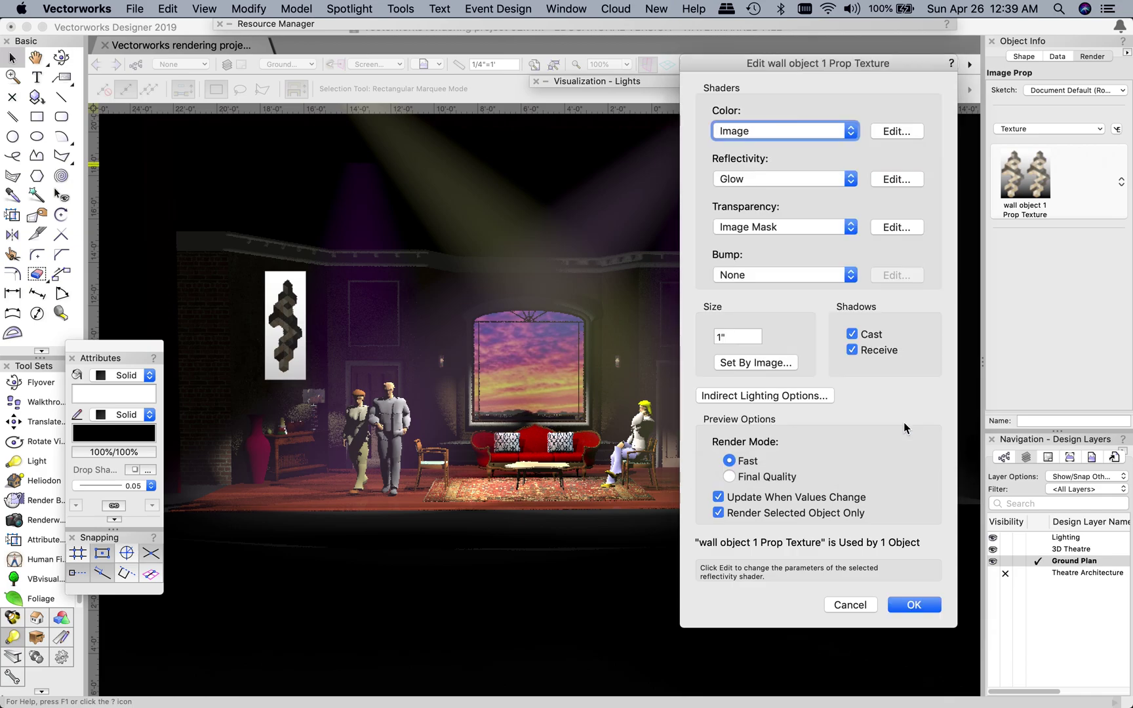
left_click(909, 606)
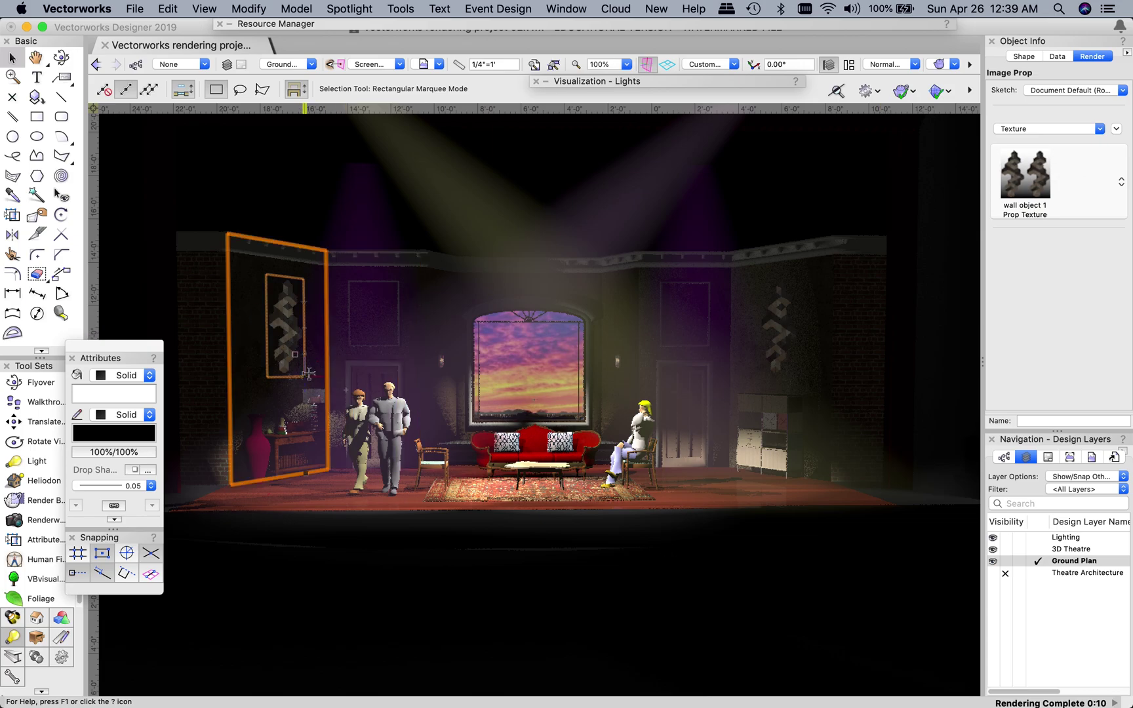
Select the right wall-art picture after the re-render.
left_click(780, 320)
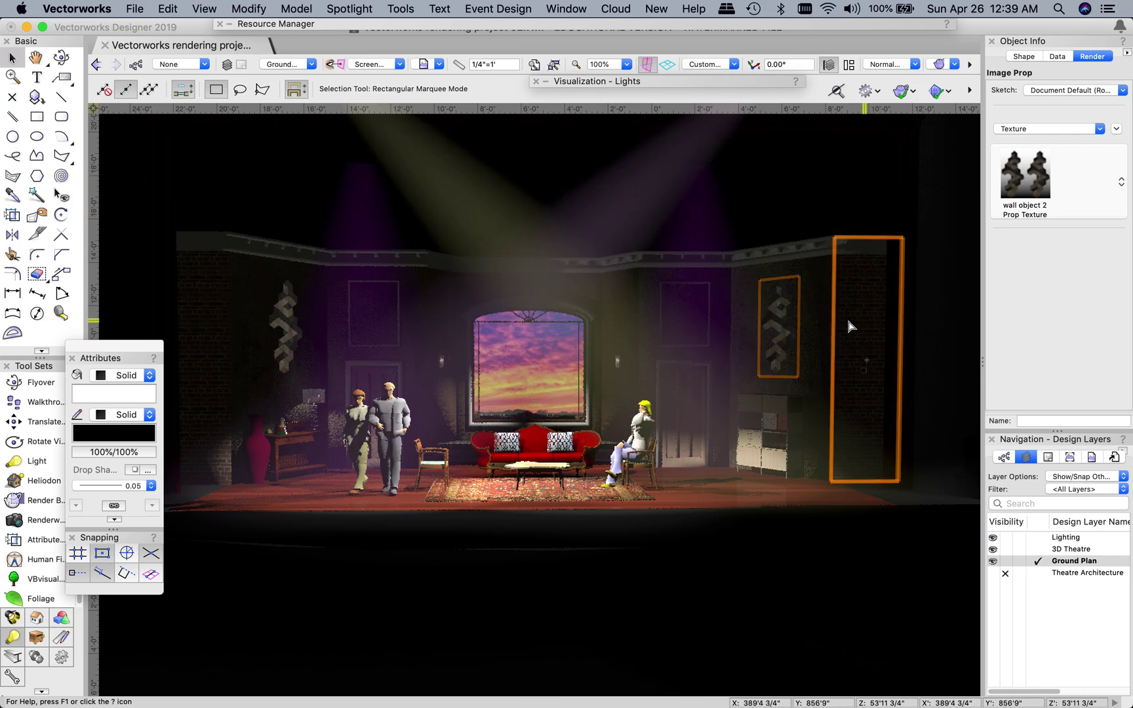
Set the Glow shader brightness of 'wall object 2 Prop Texture' to 40.
left_click(1118, 131)
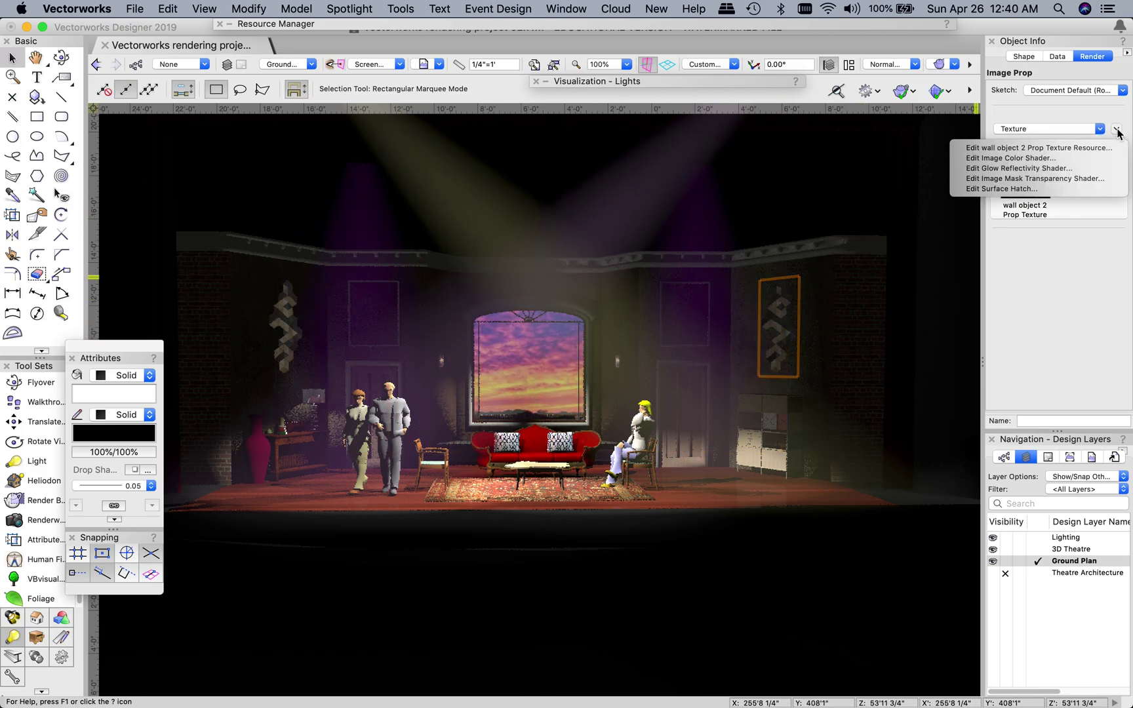
left_click(1019, 148)
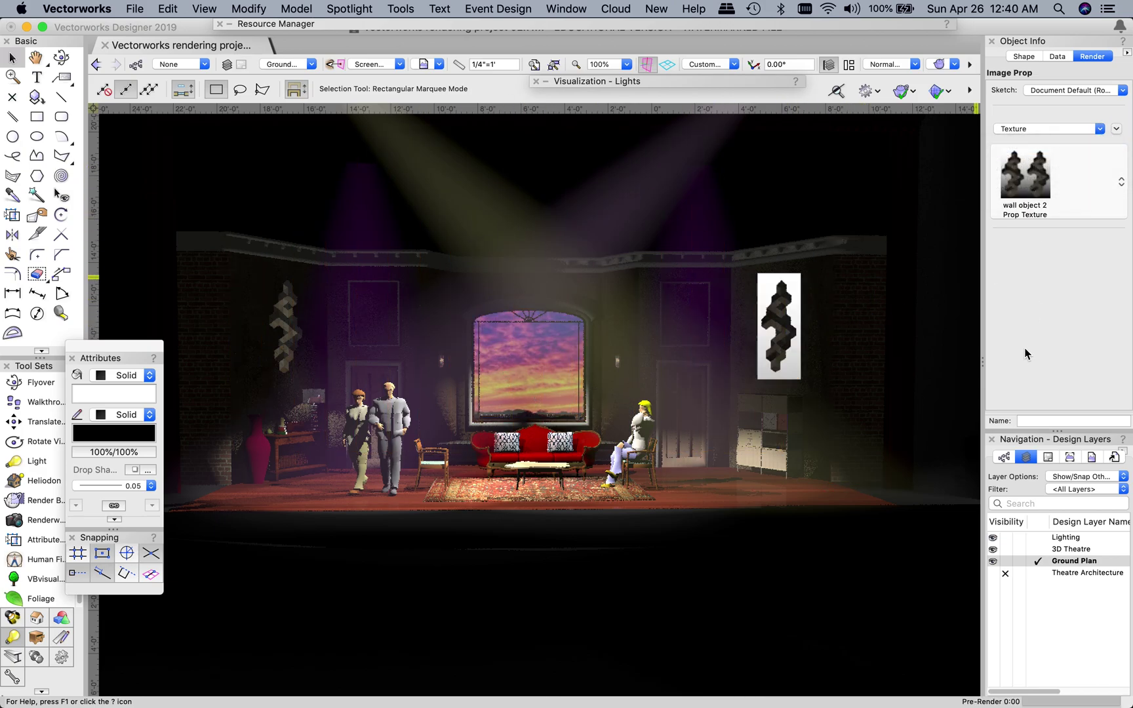
left_click(879, 179)
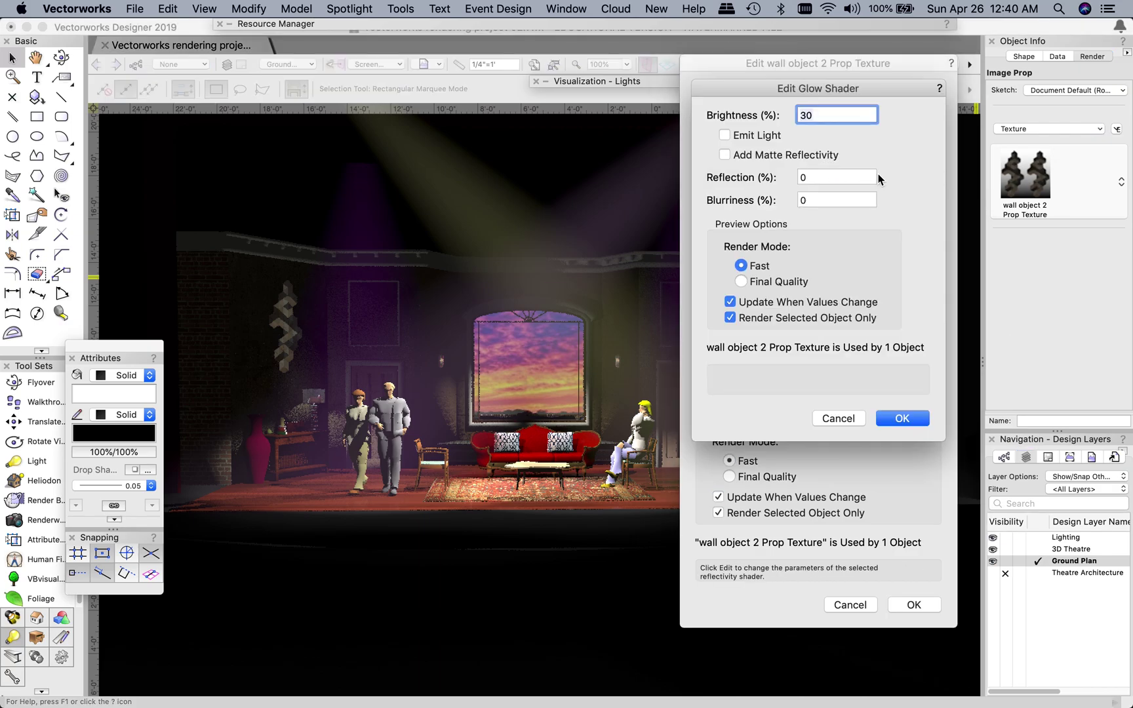
double_click(825, 115)
type("40")
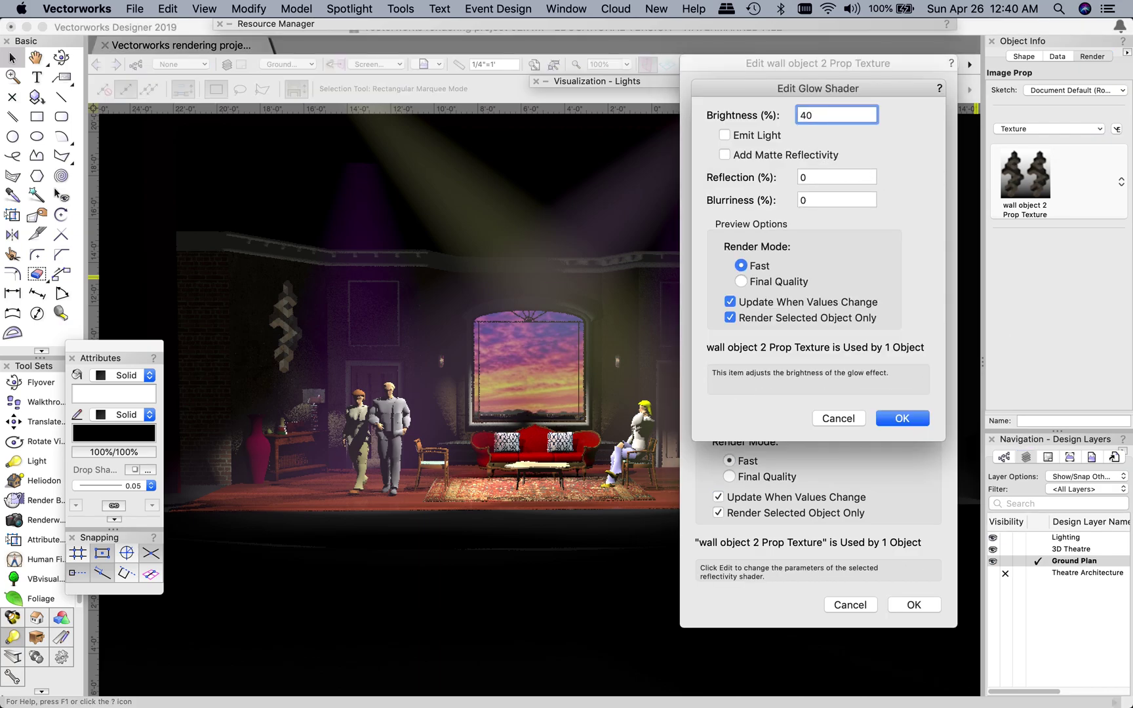
left_click(902, 418)
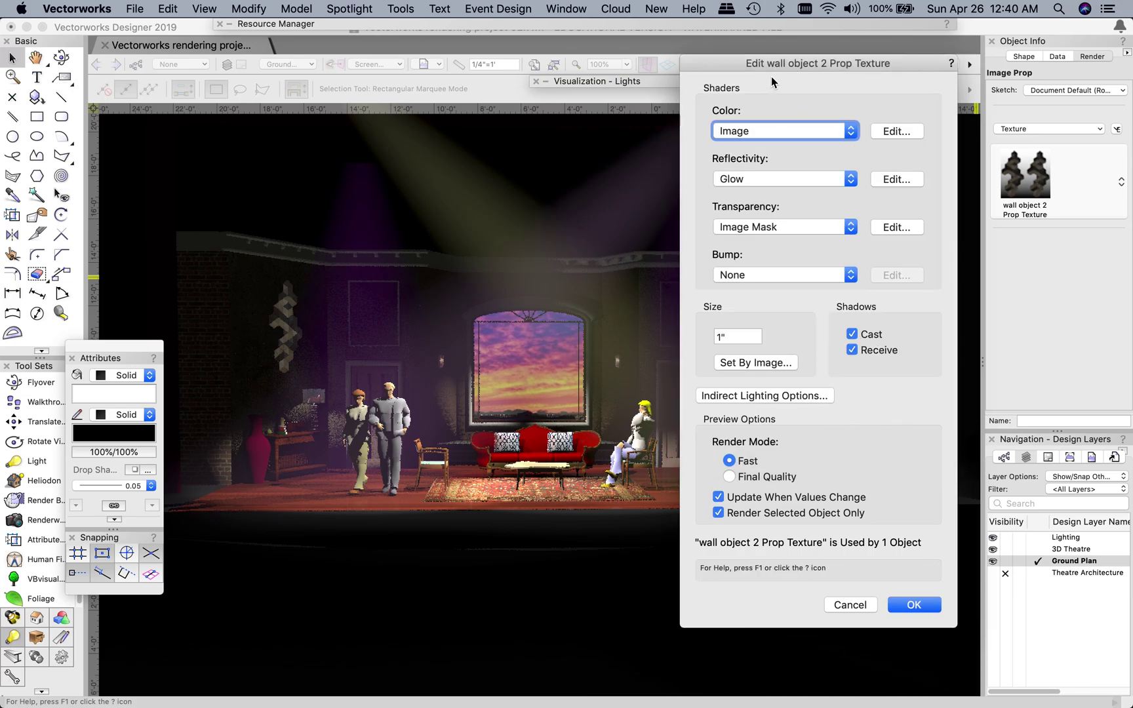
Move the Edit Prop Texture dialog aside and apply the right wall-art texture changes.
left_click_drag(774, 66, 771, 76)
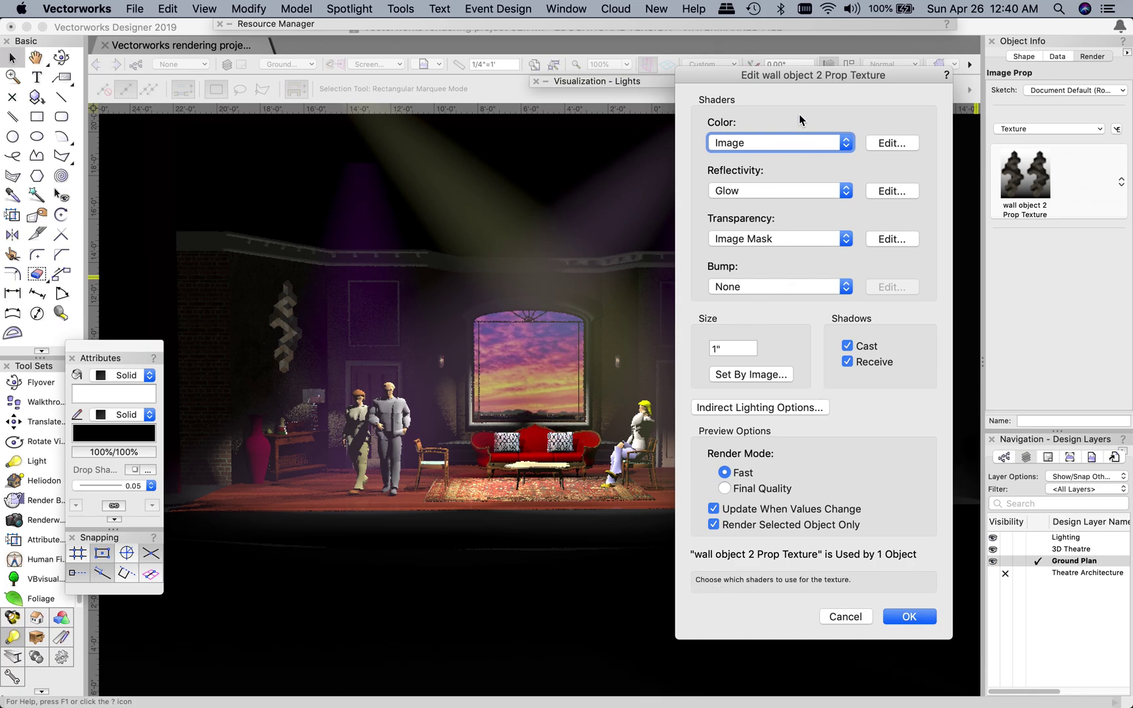
left_click_drag(806, 74, 761, 59)
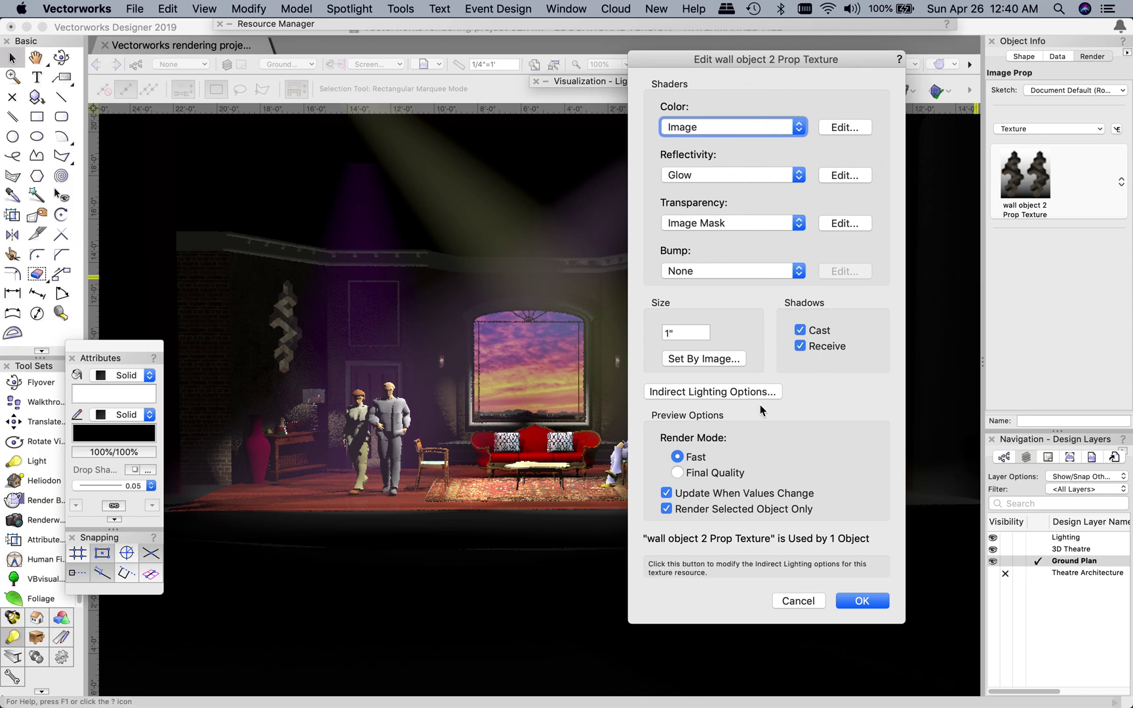
left_click(863, 601)
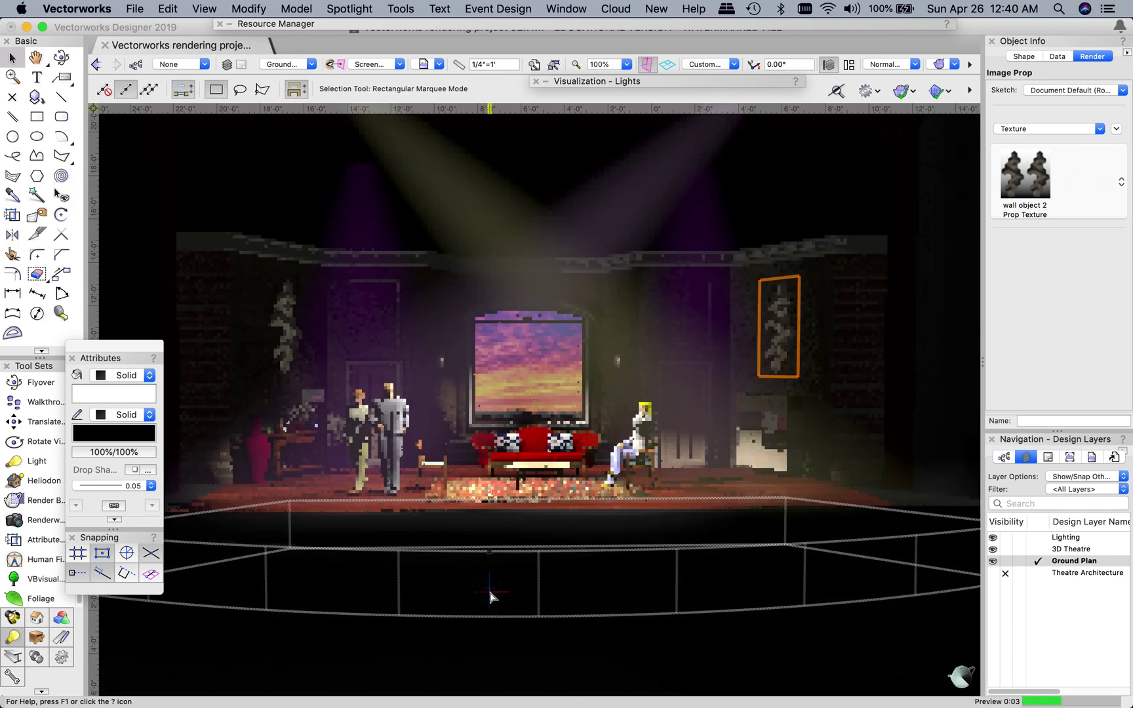
Switch the view's render mode to Final Quality Renderworks.
mouse_move(551, 689)
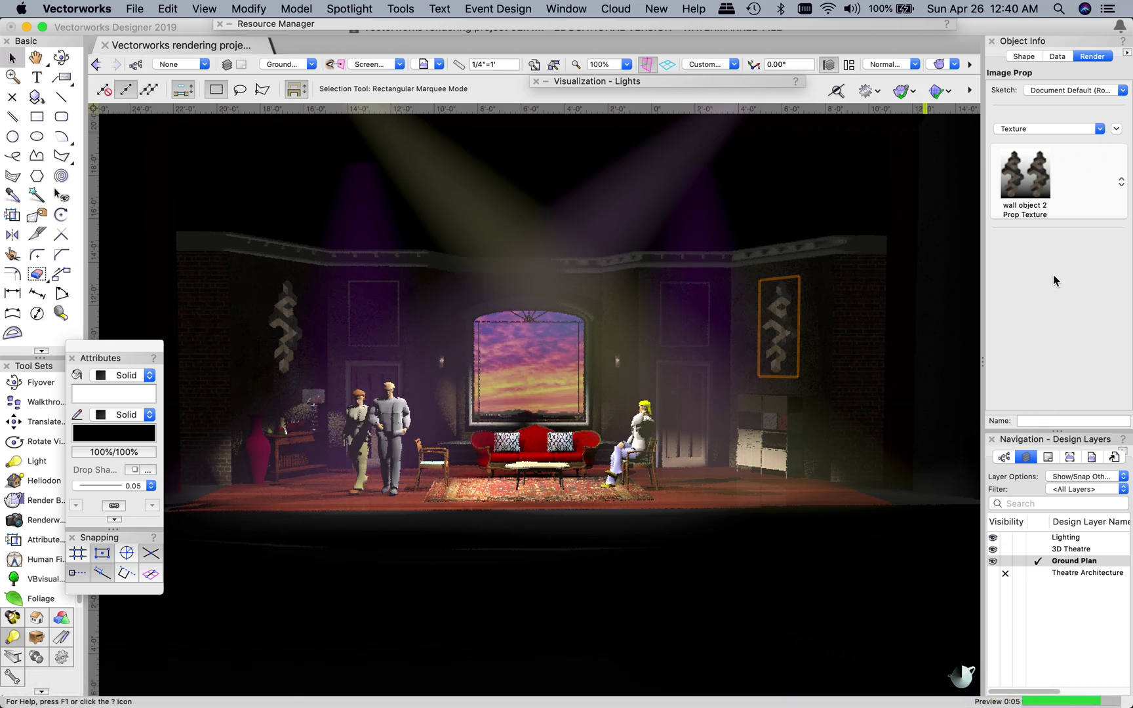
left_click(941, 65)
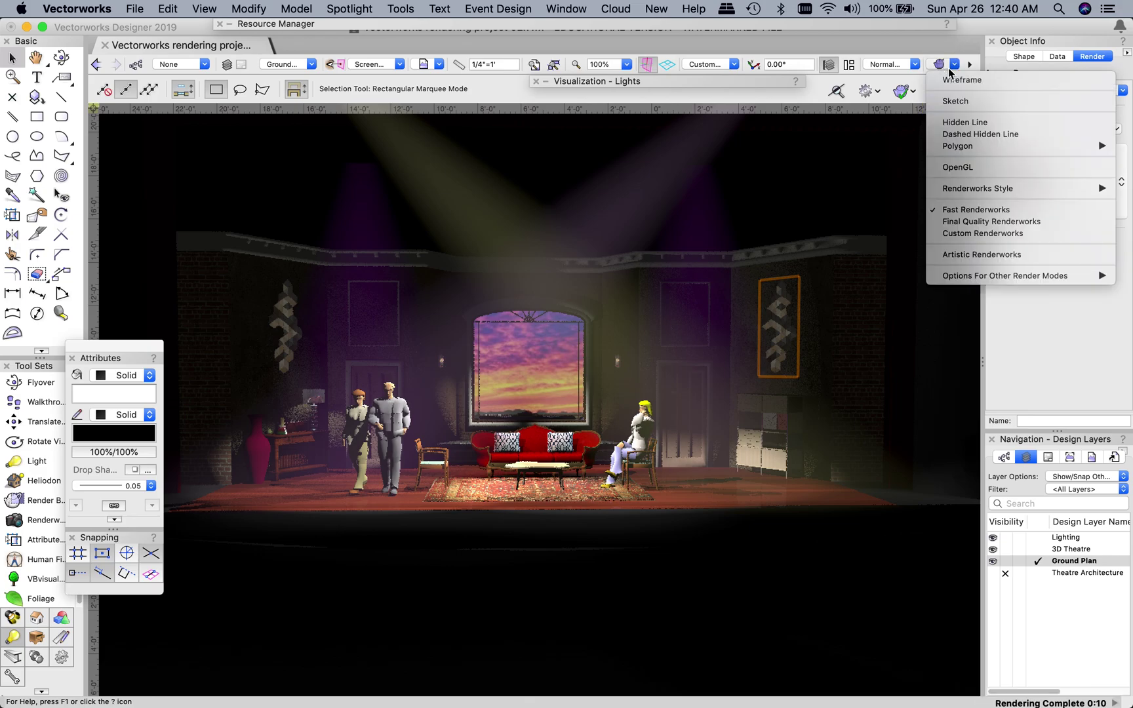
left_click(916, 281)
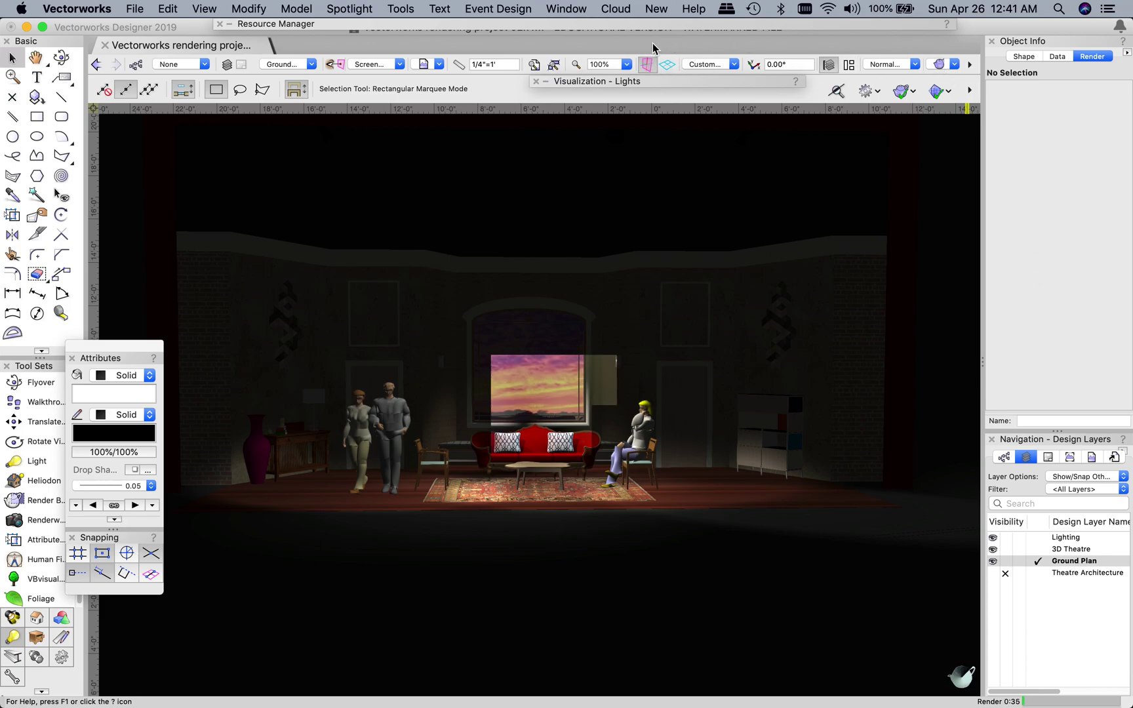
Close the render mode list with Final Quality Renderworks still checked and let rendering finish.
left_click(939, 64)
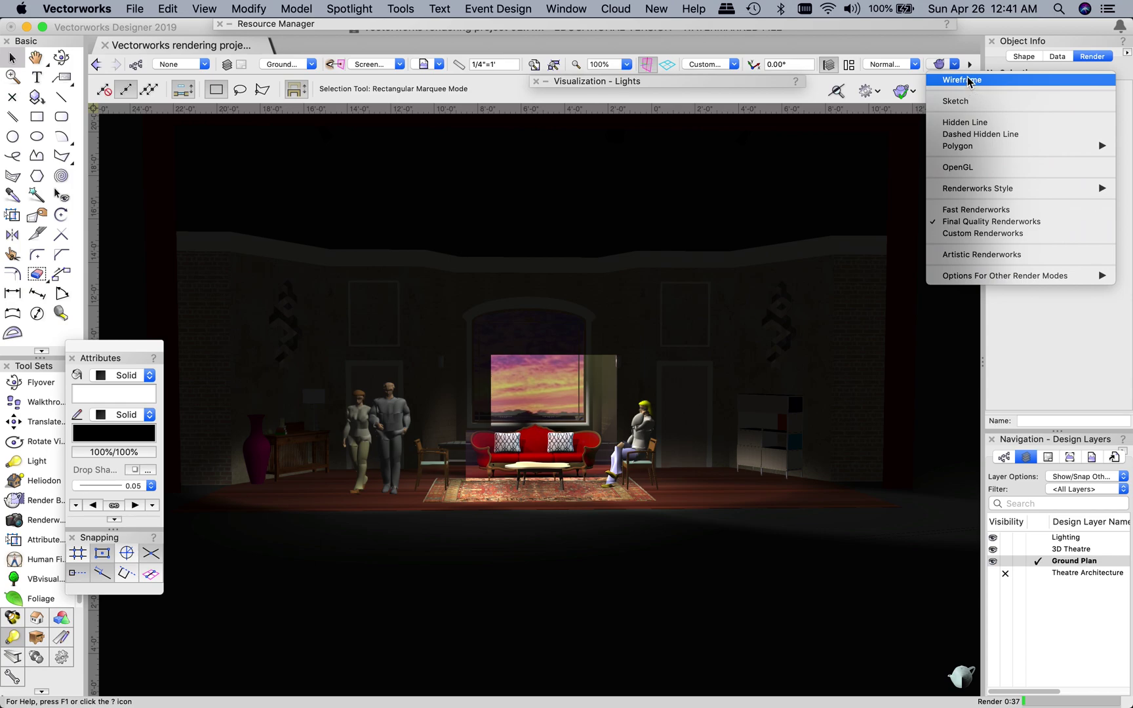
left_click(933, 48)
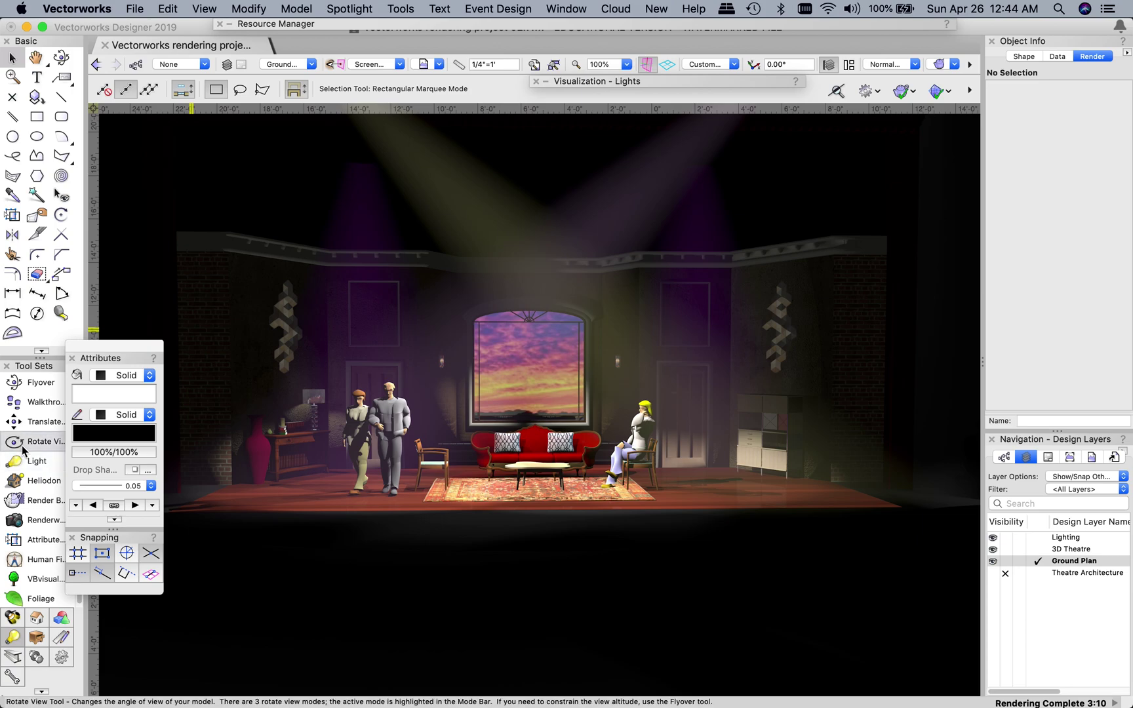
Open the Export Image File dialog from File > Export.
left_click(135, 8)
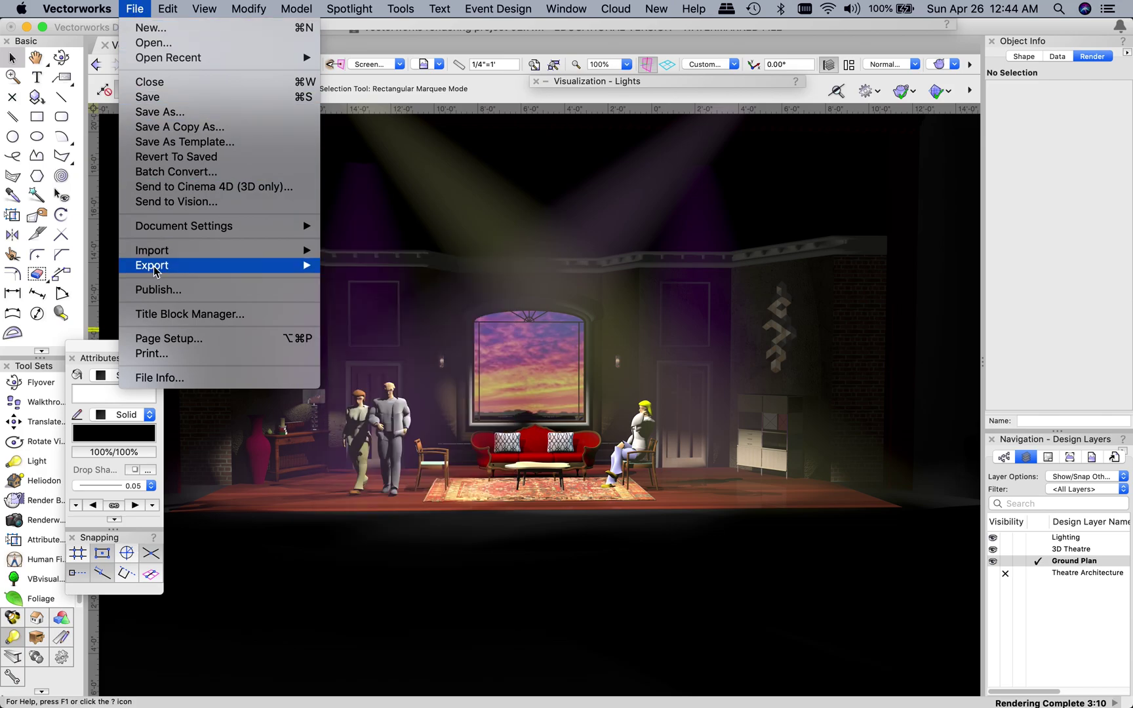
mouse_move(153, 266)
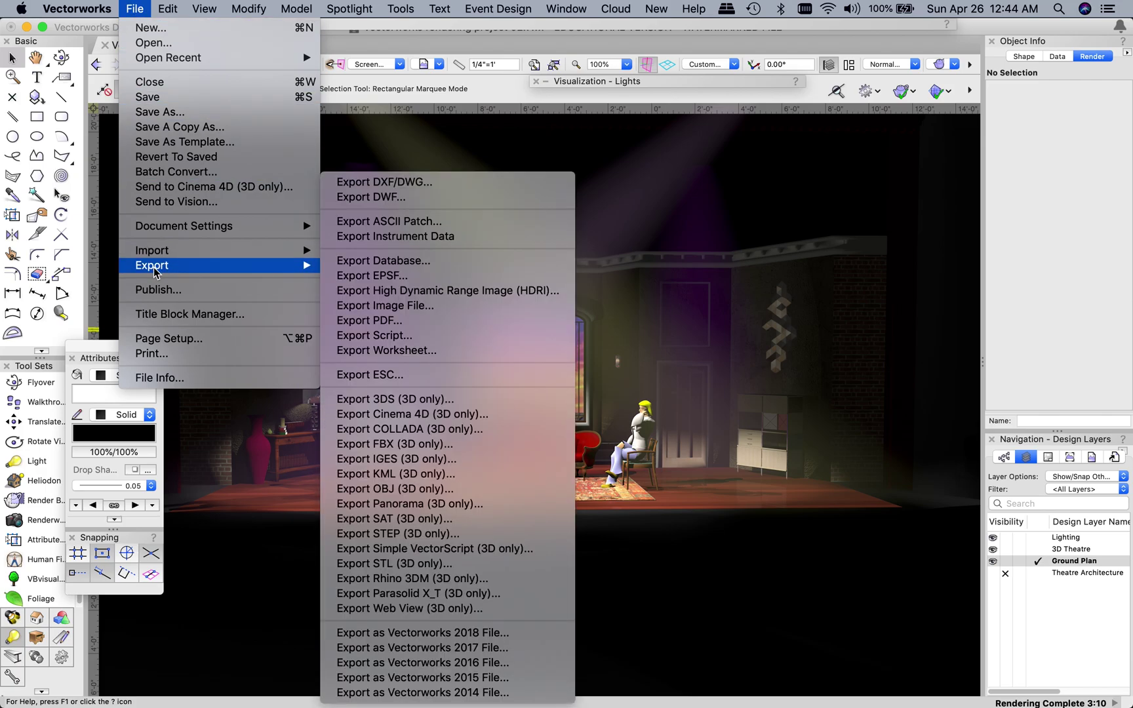
left_click(394, 306)
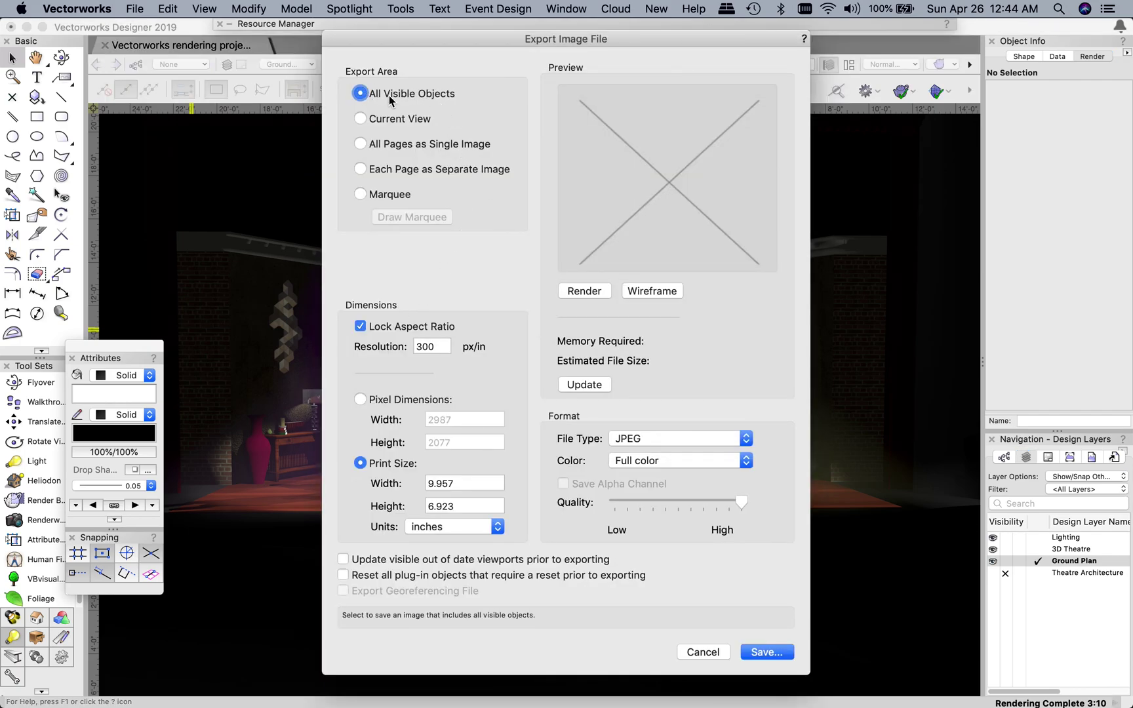
Set the export area to a marquee drawn around the whole stage, upper-left to lower-right.
left_click(360, 194)
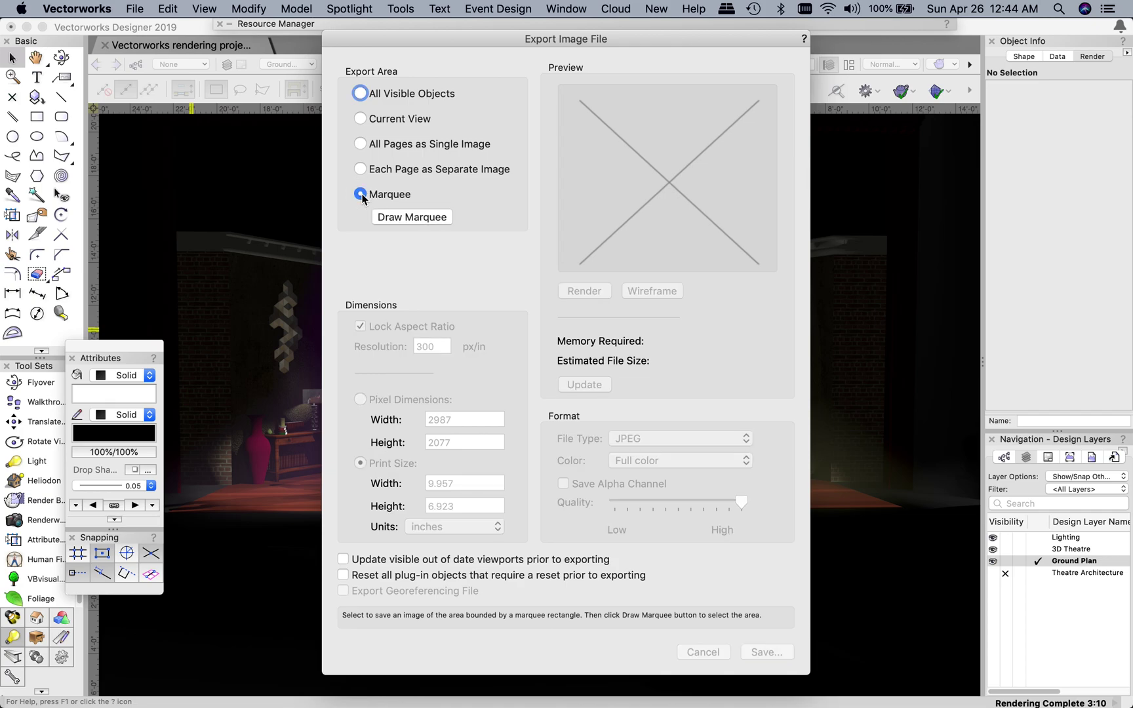
left_click(408, 216)
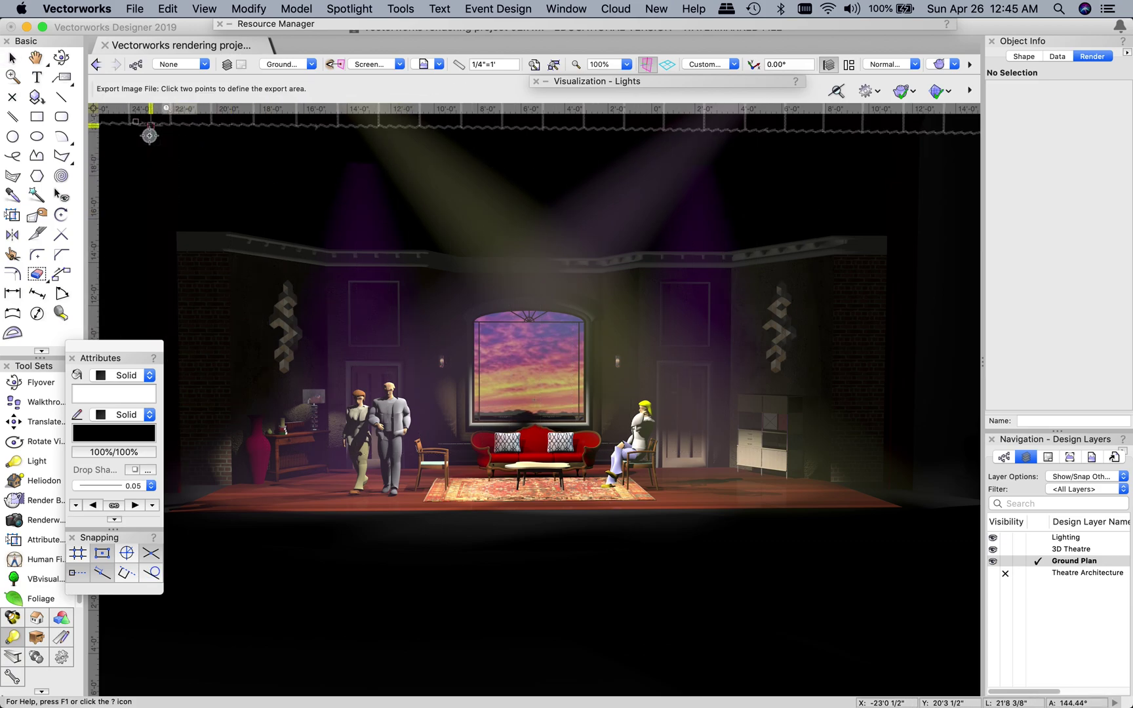
left_click(151, 126)
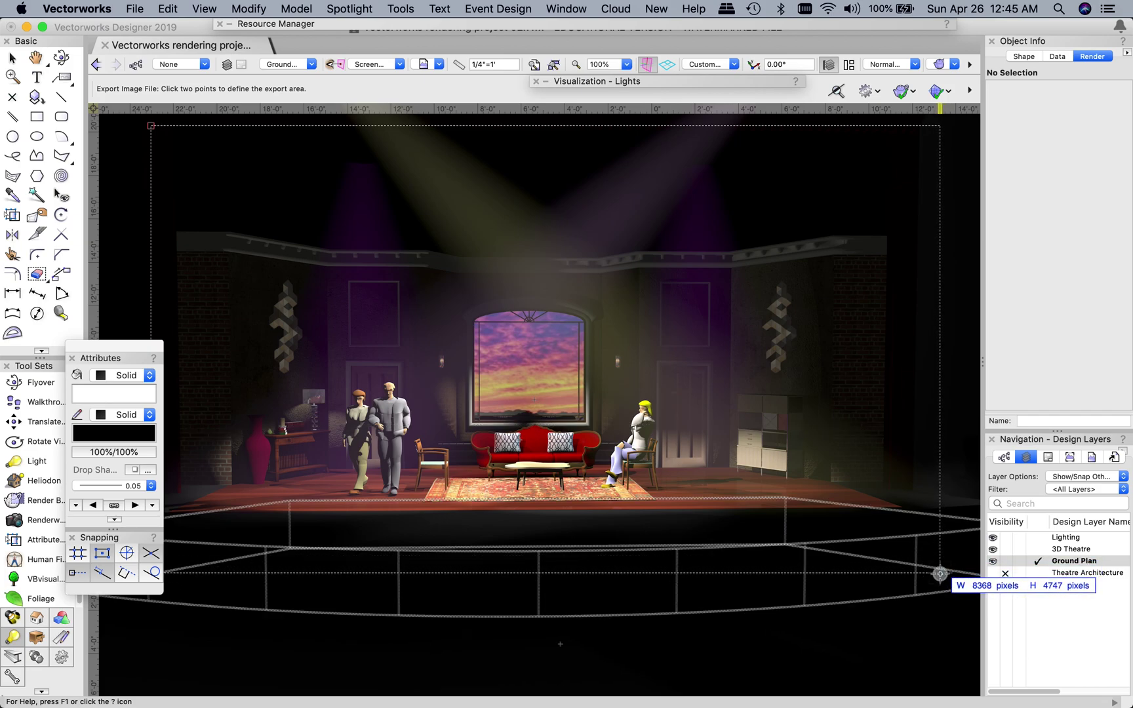
left_click(940, 574)
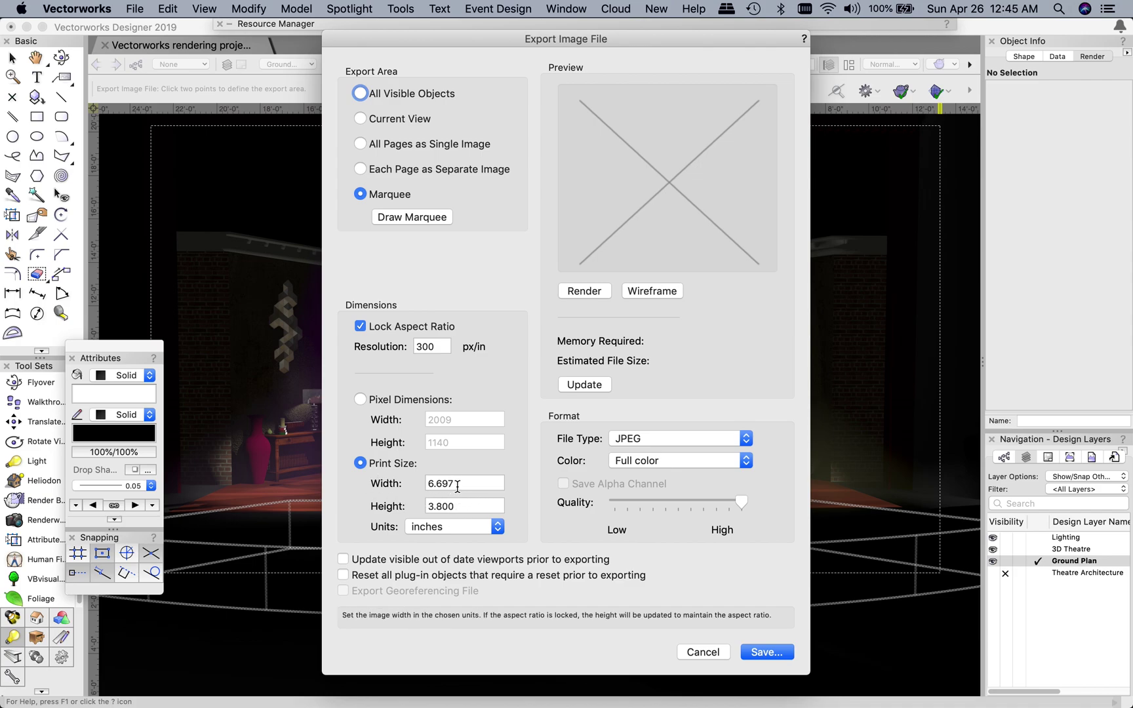
Set the print width to 18 inches and keep JPEG as the file type.
left_click_drag(457, 486, 411, 483)
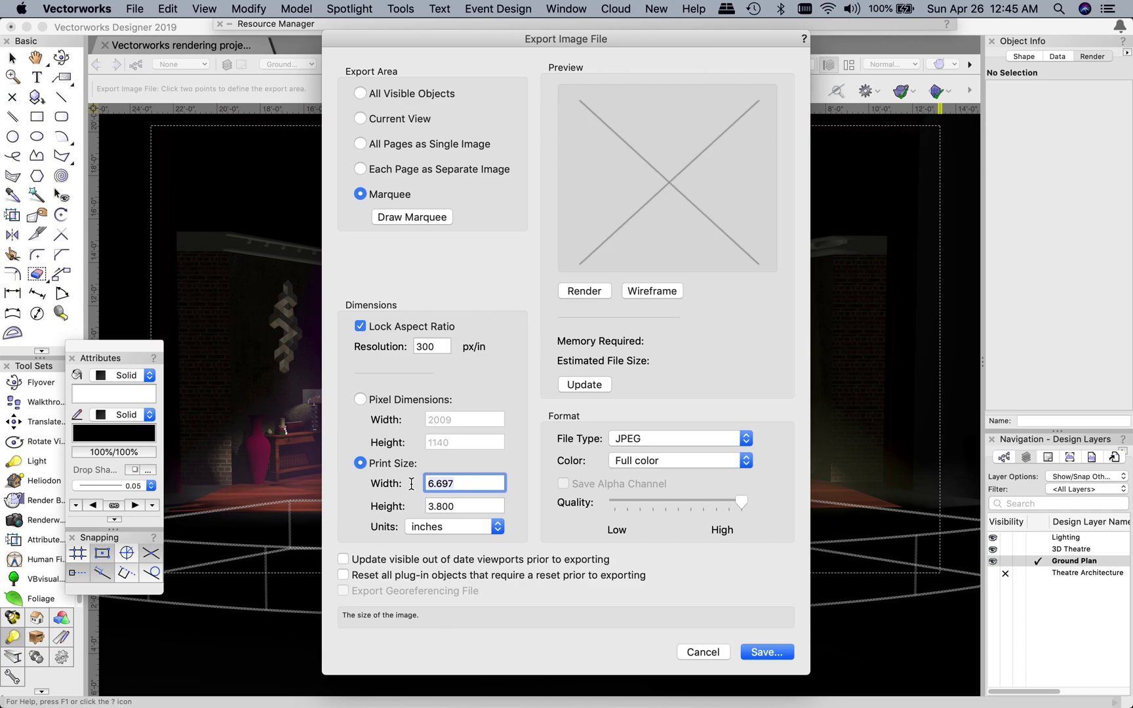
type("12")
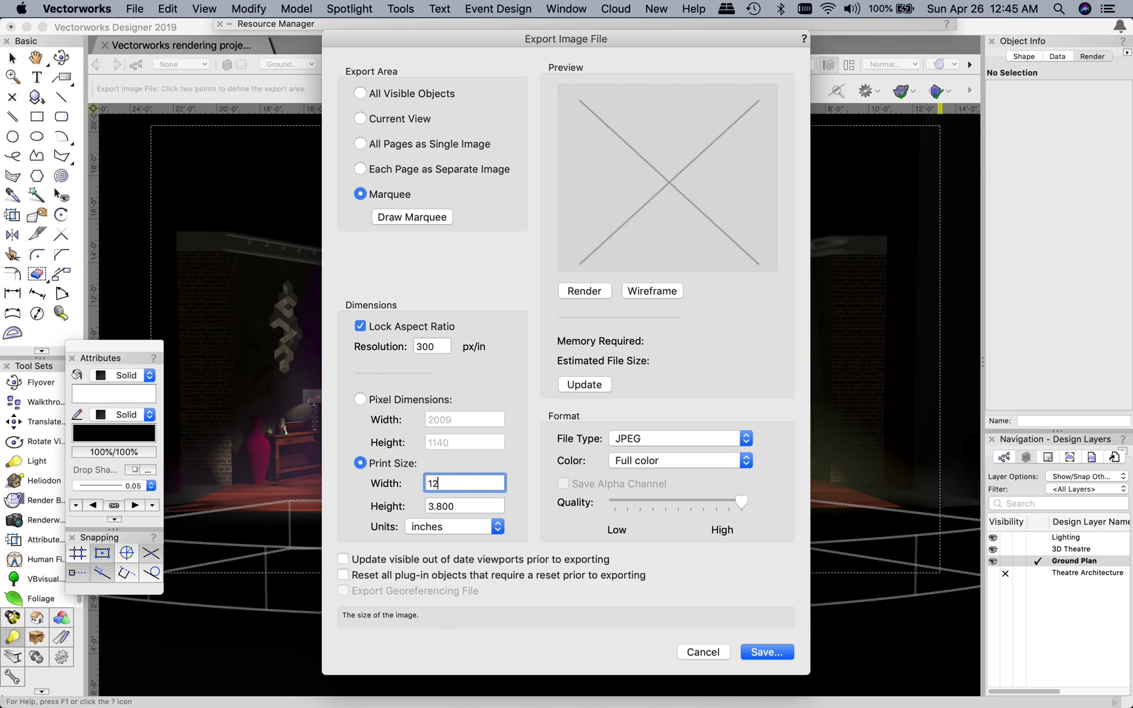
left_click(463, 505)
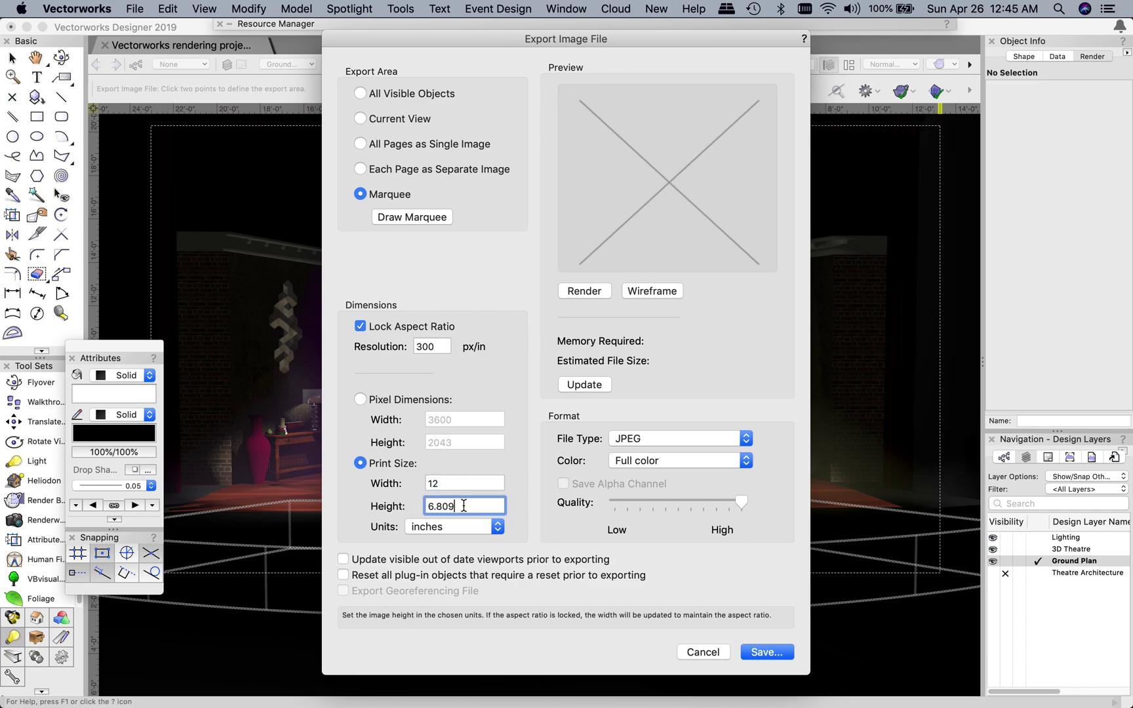
double_click(442, 485)
type("18")
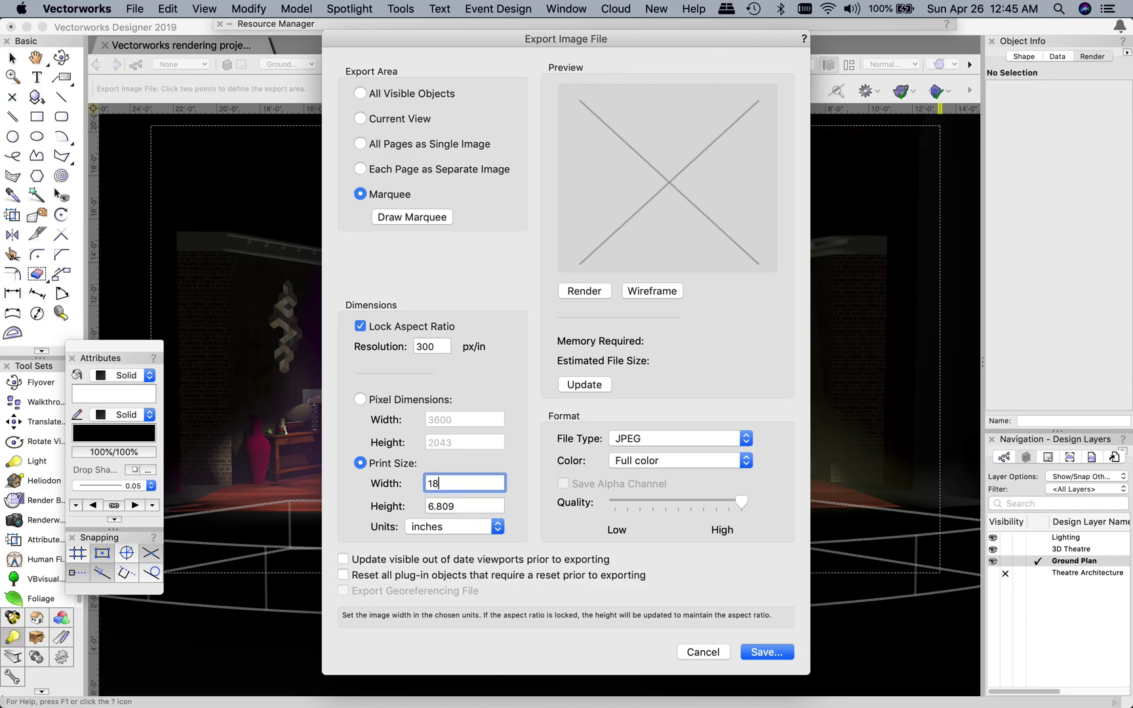
left_click(441, 504)
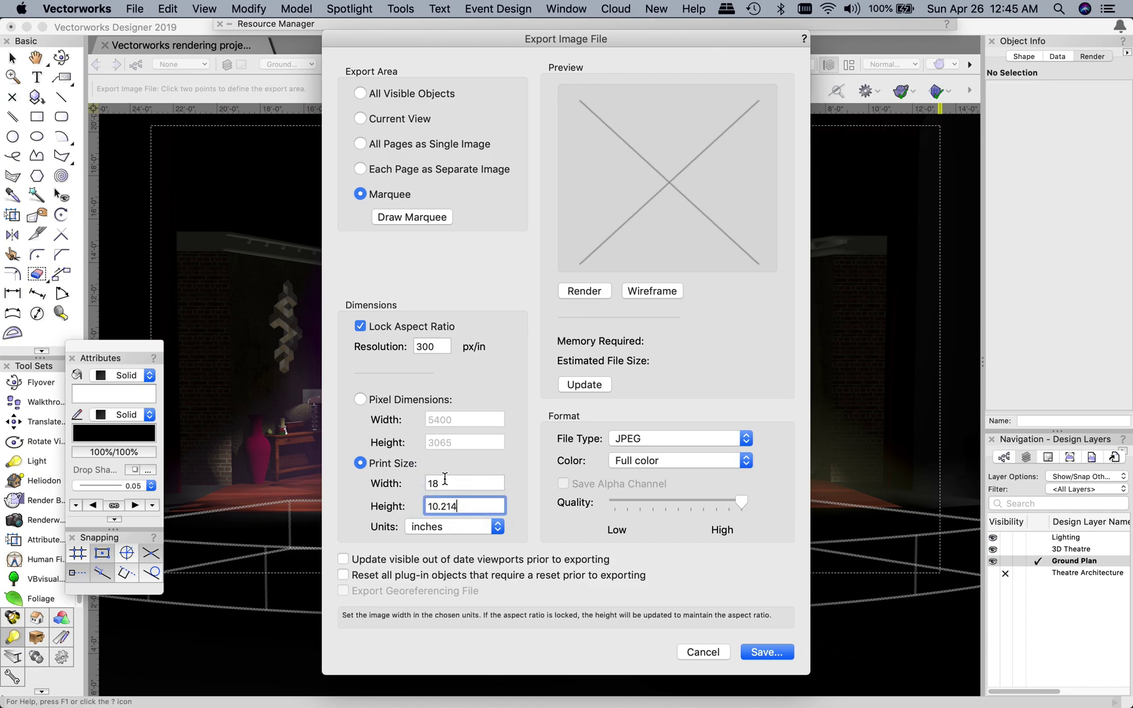
left_click(635, 439)
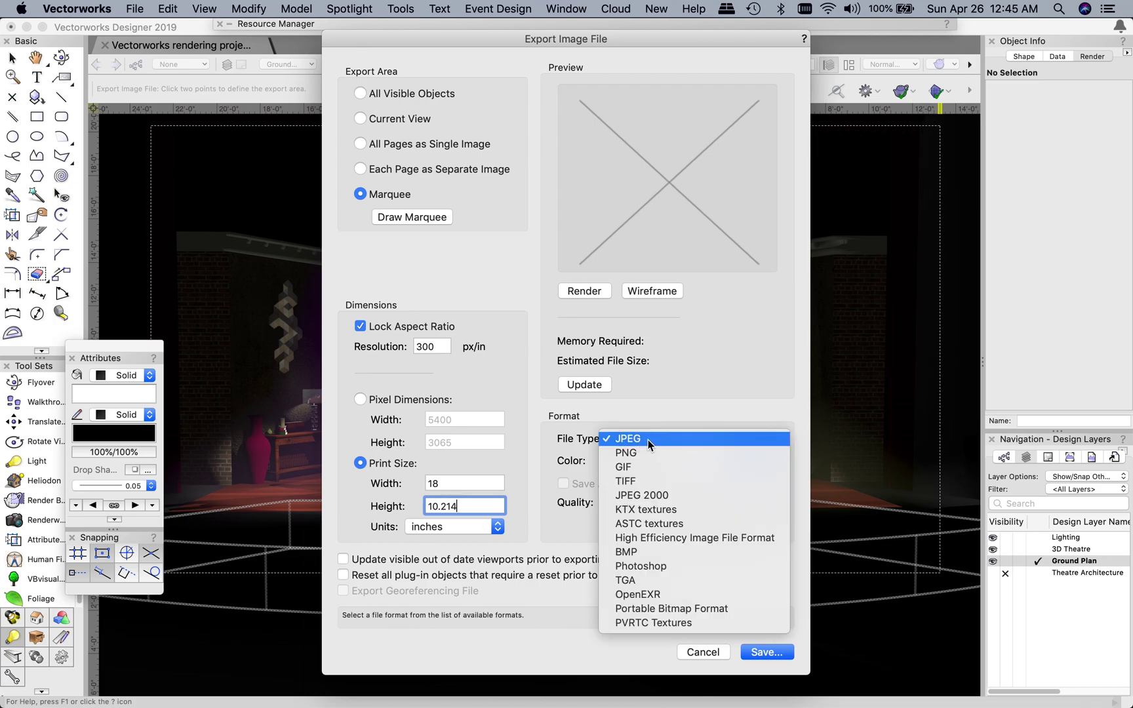
left_click(647, 439)
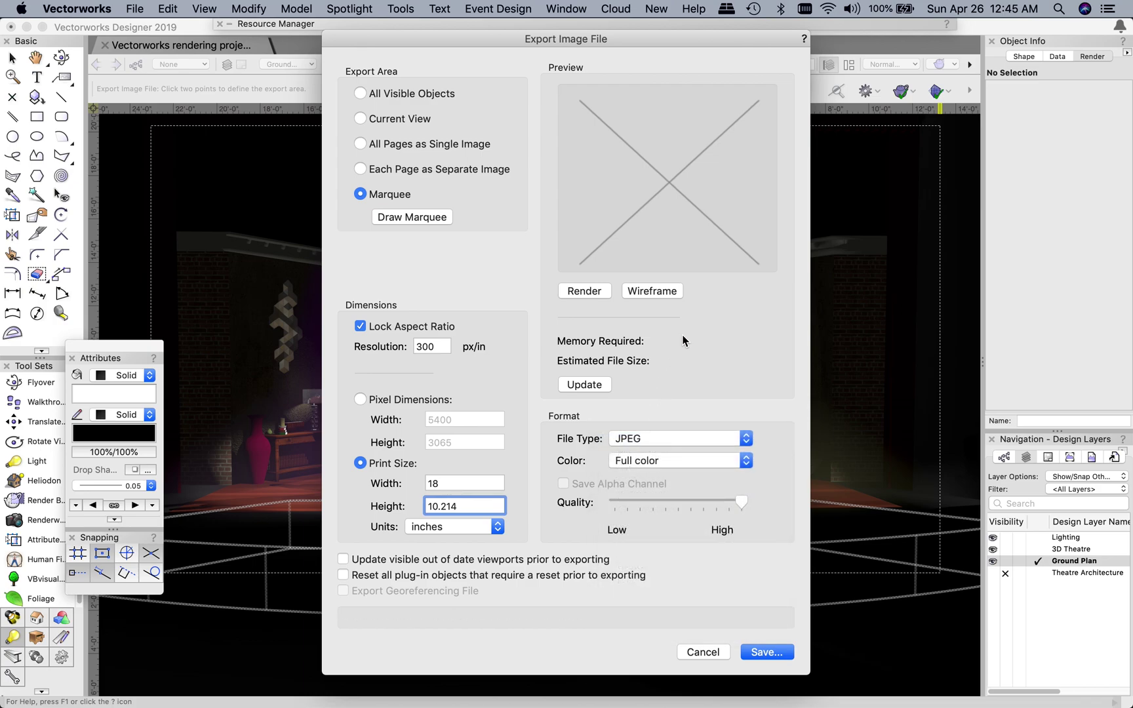
Save the exported JPEG as 'Vectorworks rendering project 02 renders' in the Vectorworks folder.
left_click(763, 652)
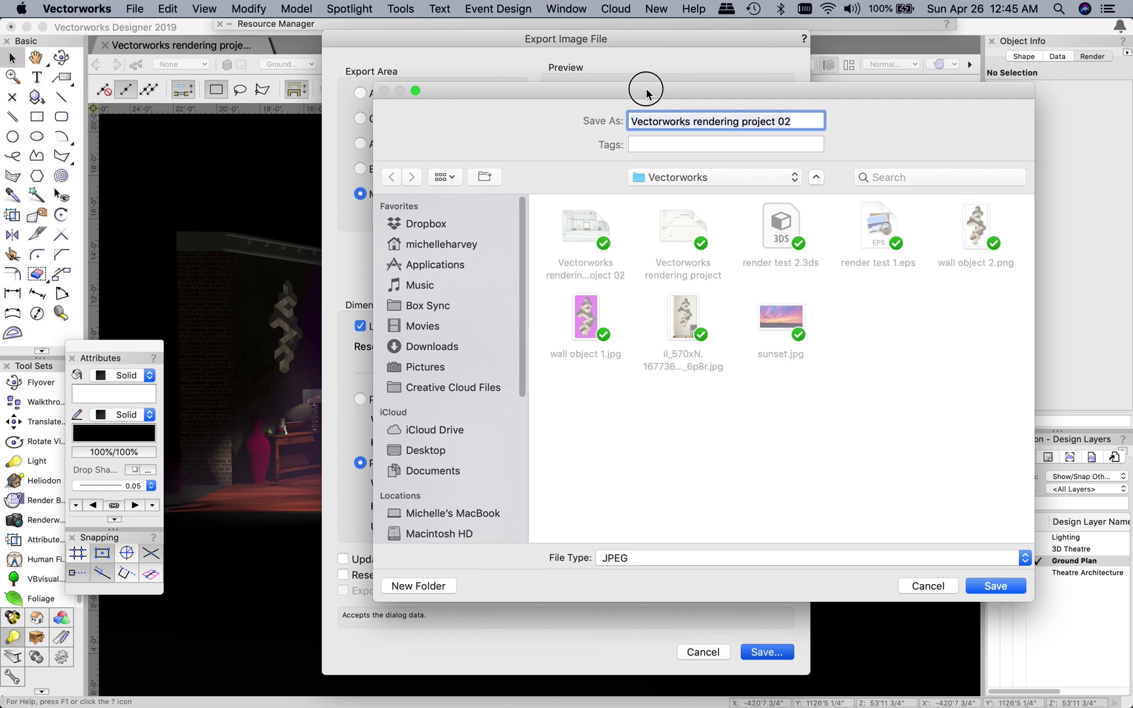
left_click_drag(645, 90, 582, 90)
left_click(747, 120)
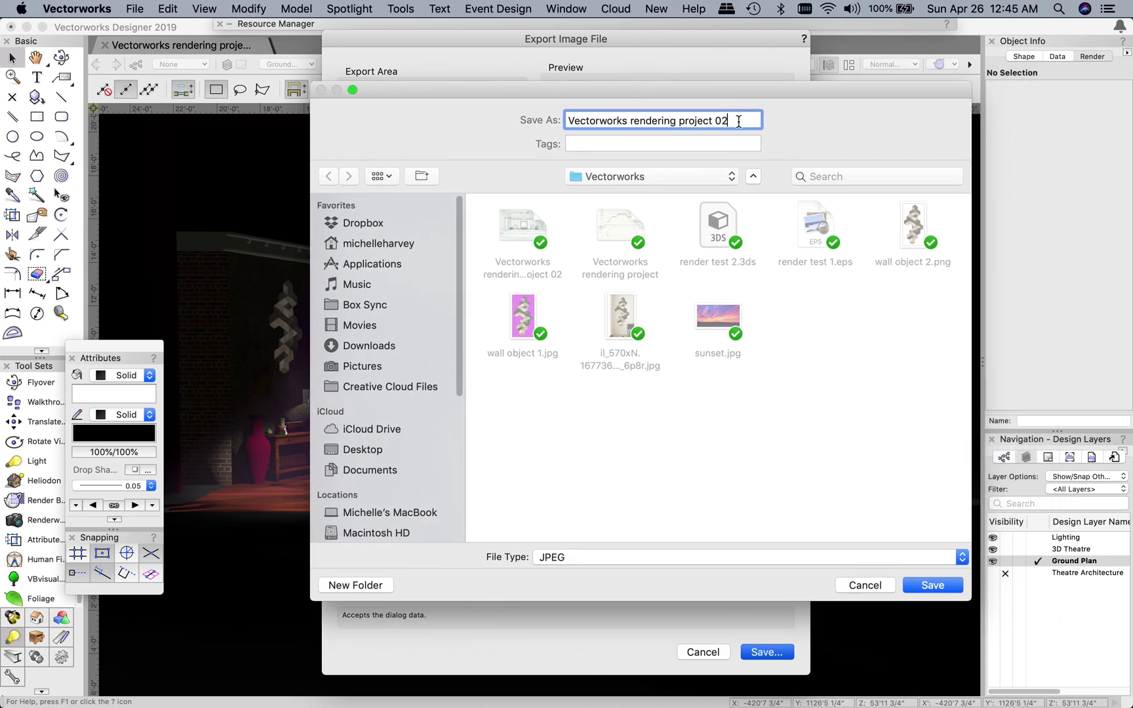
type("renders")
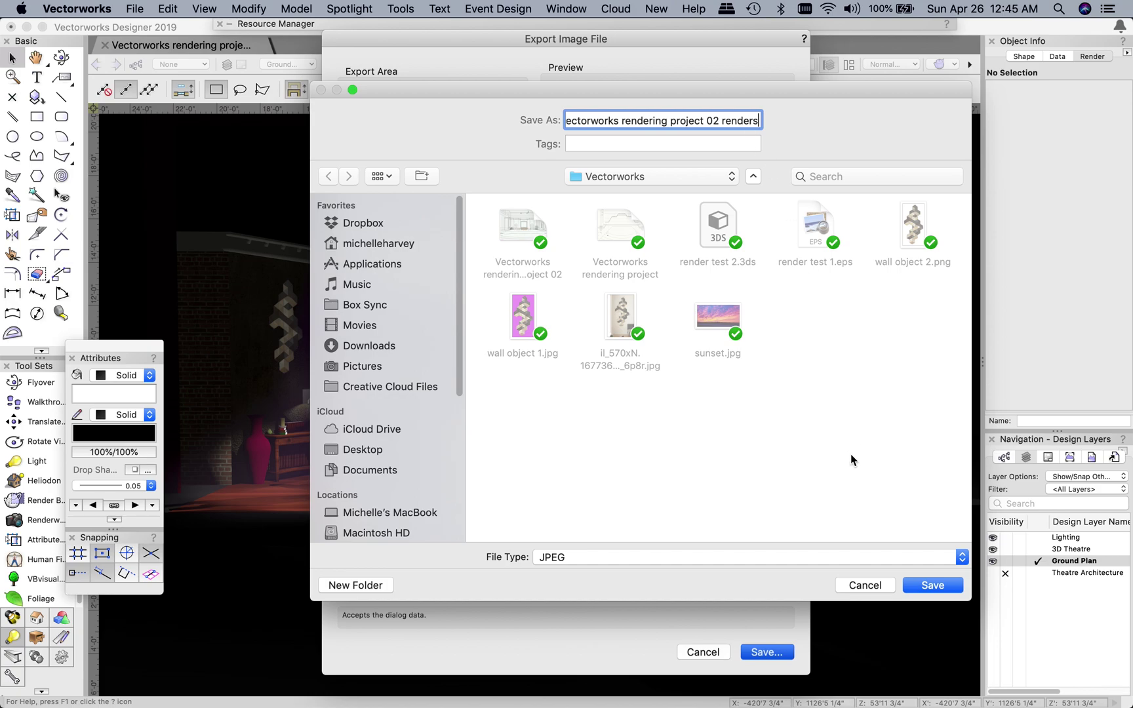
key("Return")
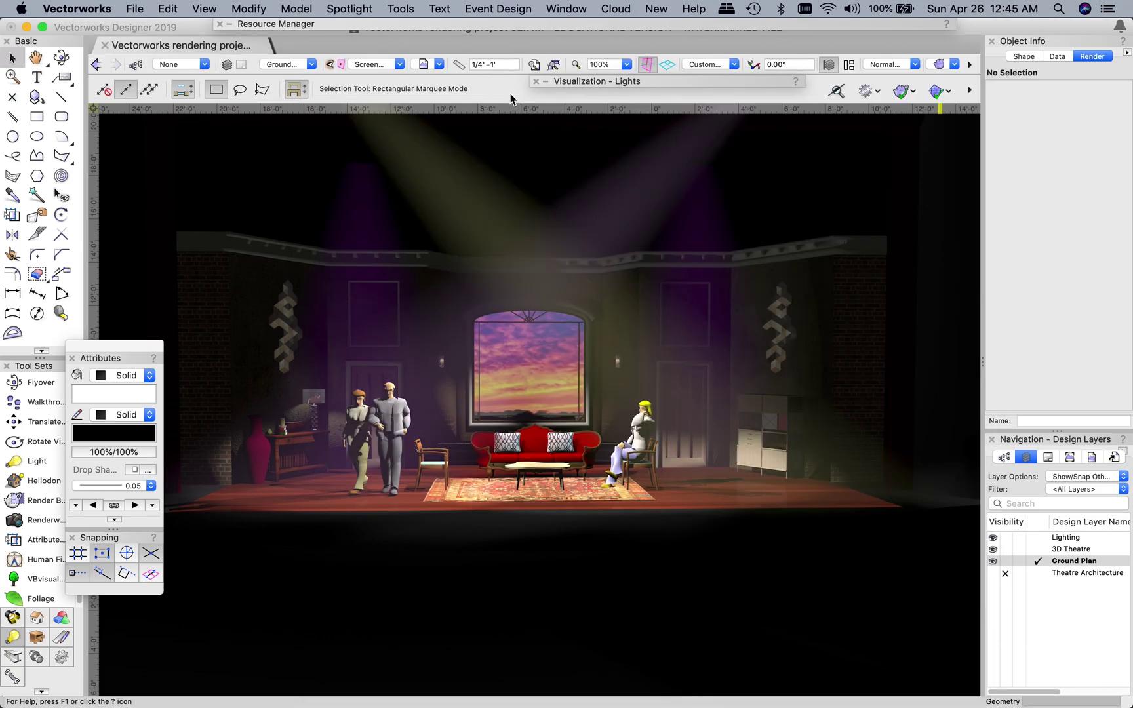